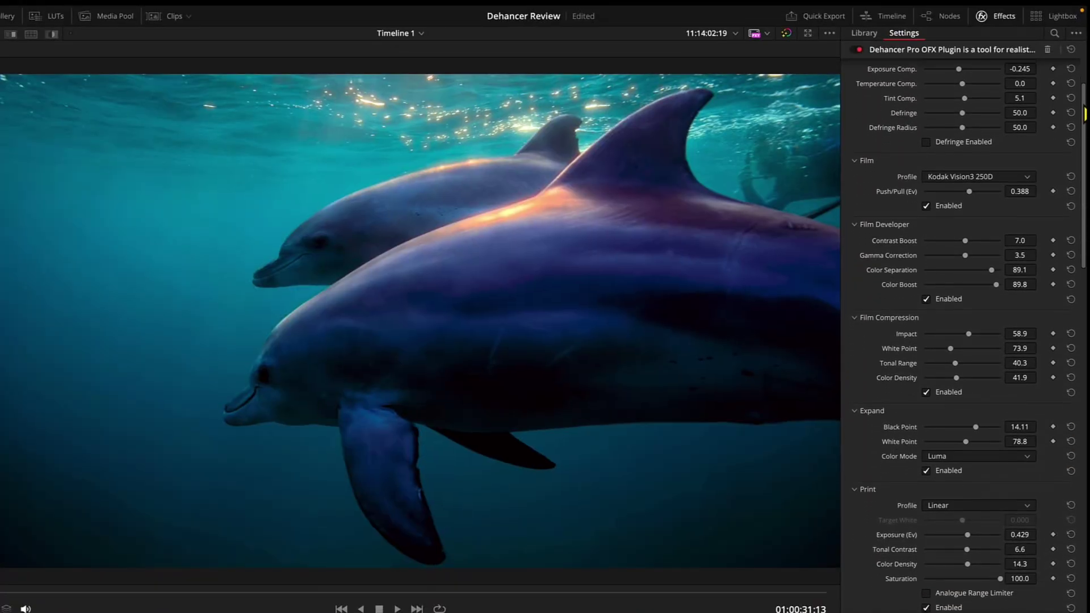
scroll(1085, 143, down, 3)
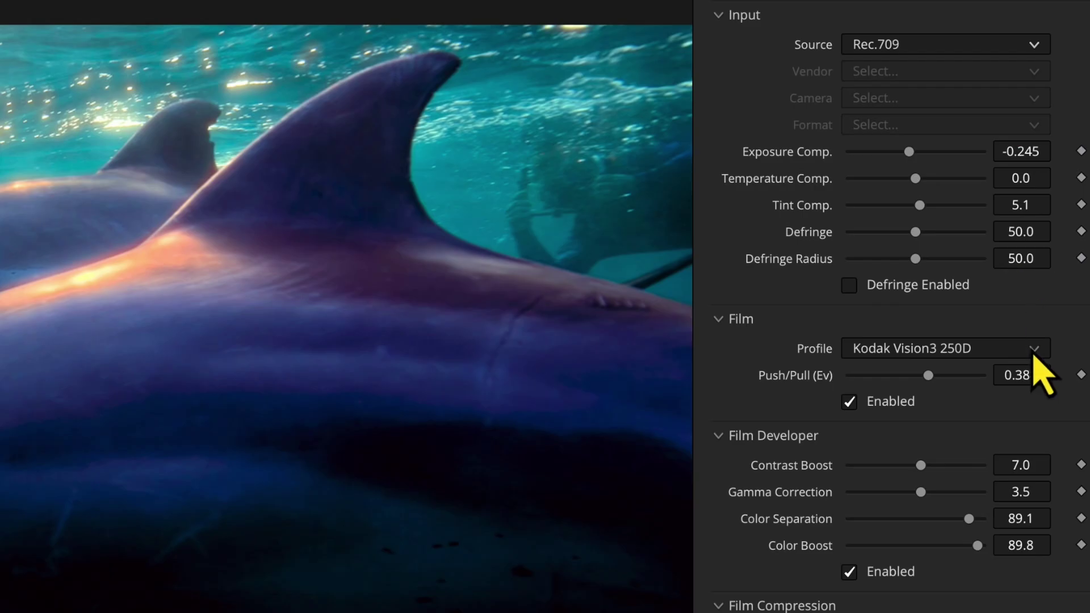
Step: Scroll down the Dehancer settings and browse the Film Profile film stock list
click(1029, 255)
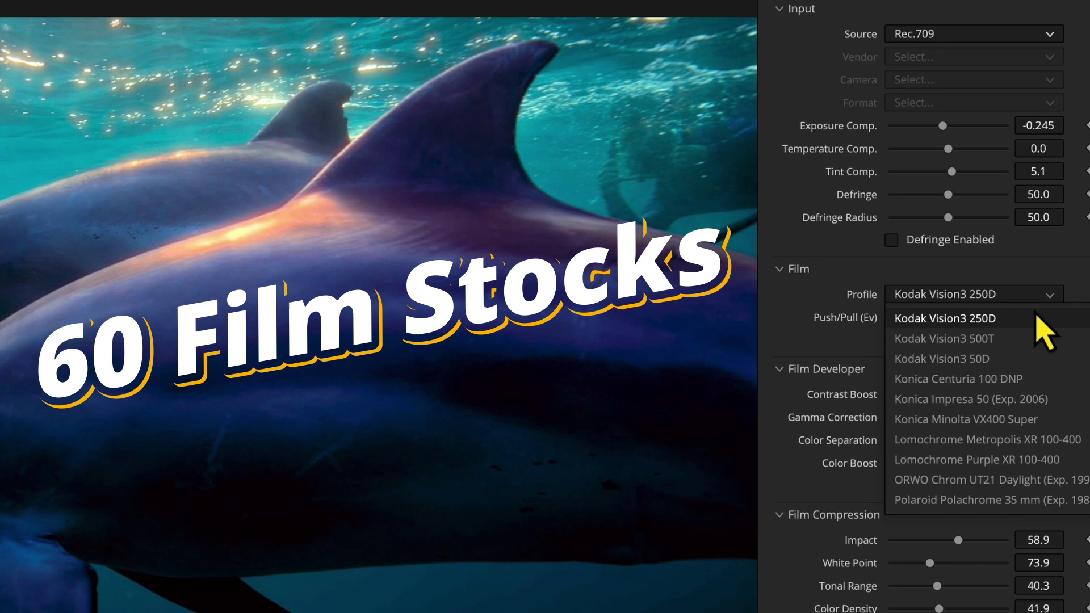
scroll(988, 400, up, 8)
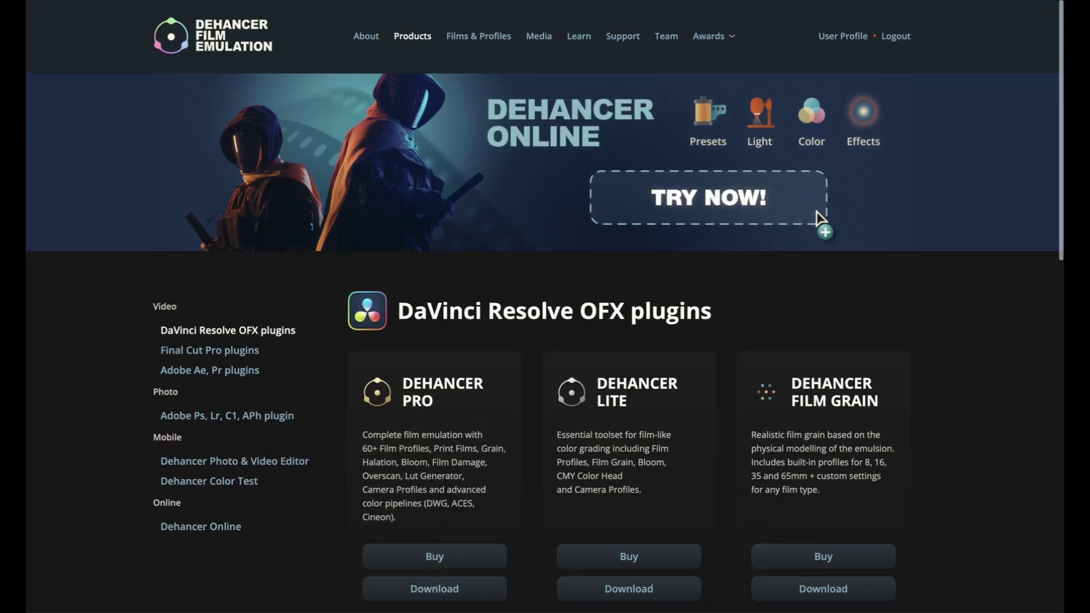
Step: Scroll the Dehancer Products page to the Pro, Lite and Film Grain OFX plugins
scroll(817, 209, down, 1)
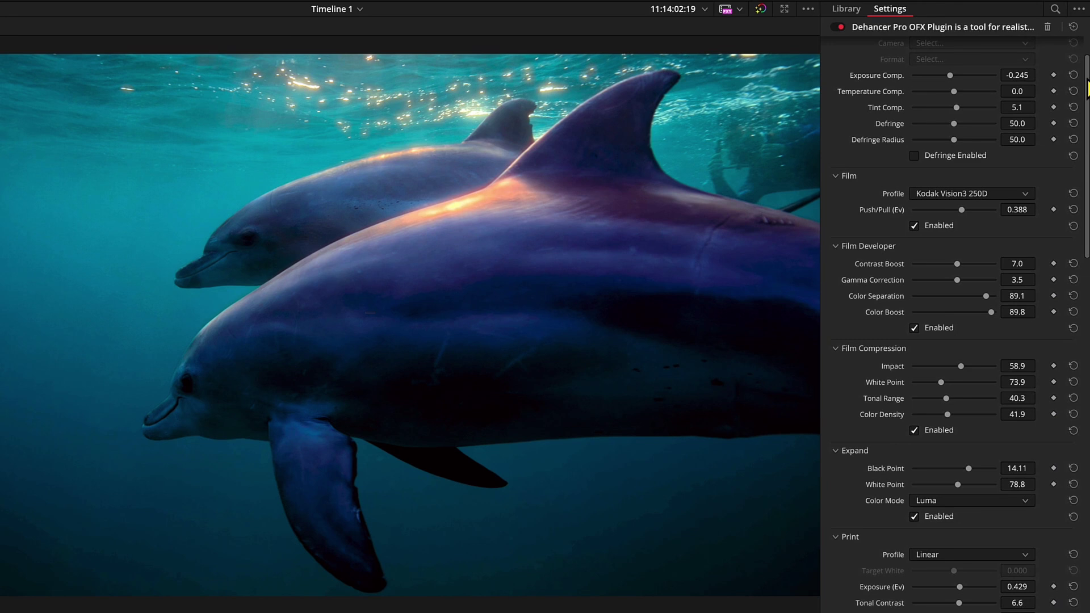
Step: Scroll the Dehancer Pro settings past Film, Print, Color Head and Halation down to Overscan
scroll(954, 318, down, 5)
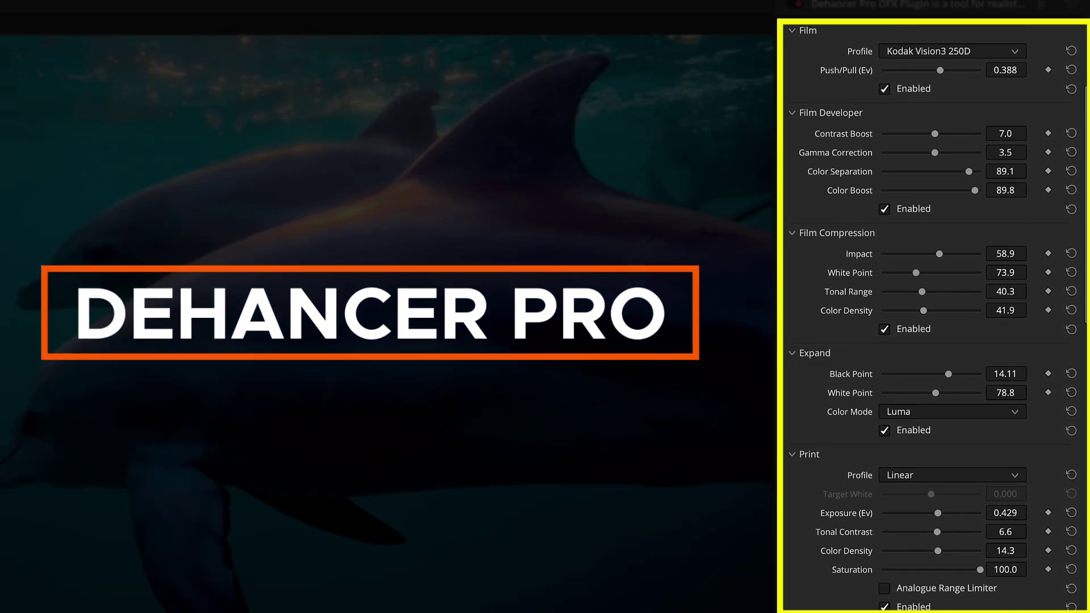
scroll(934, 318, down, 5)
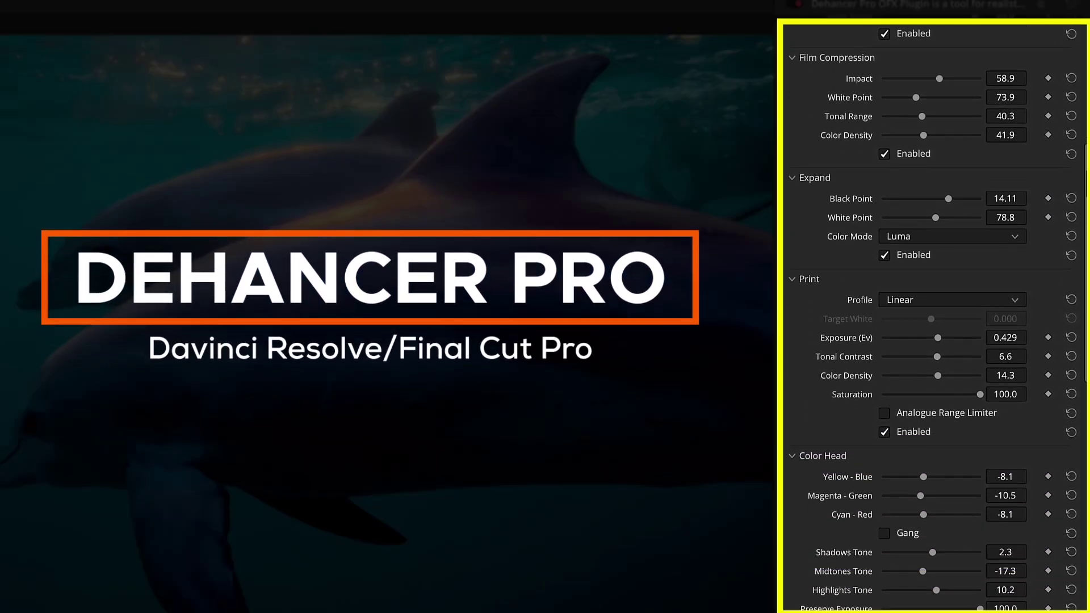
scroll(934, 318, down, 5)
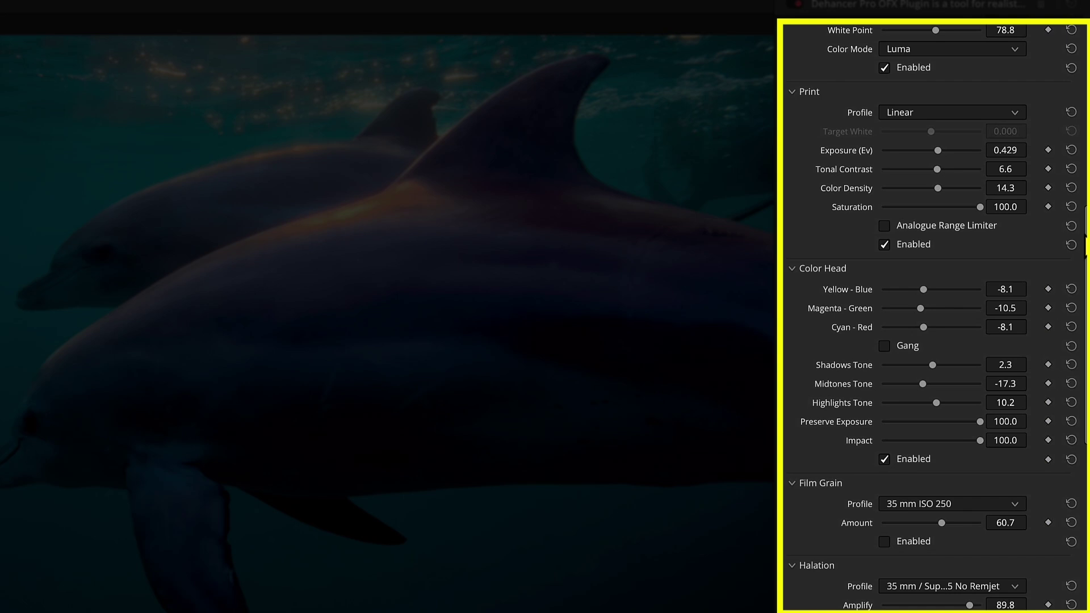
drag(1085, 239, 1073, 495)
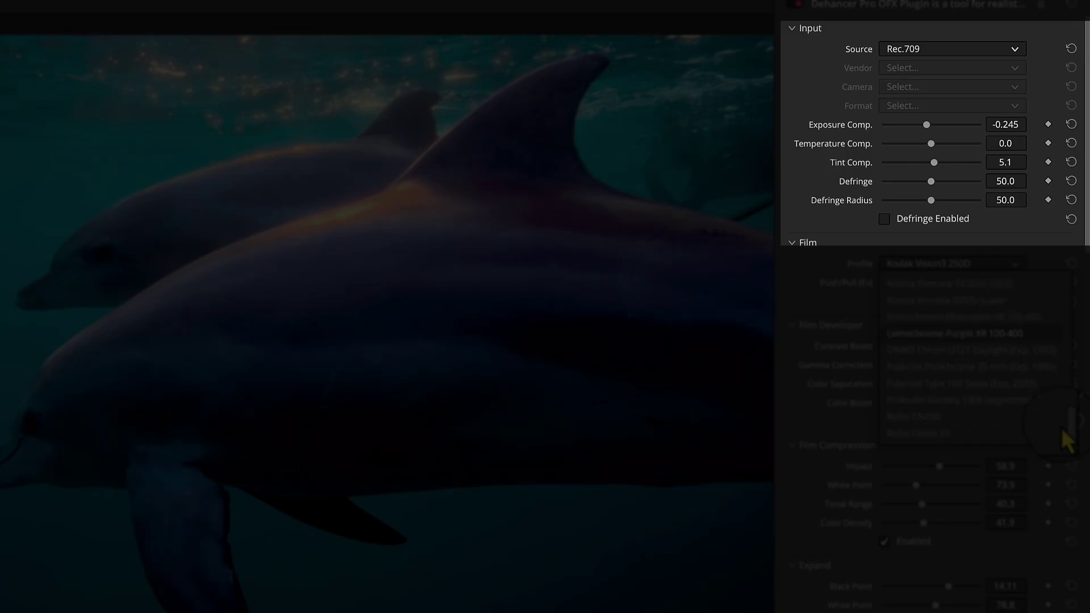
Step: Show the Input Source options: Rec.709, Rec.2020, DVR WG/Intermediate, Cineon Film Log, Choose Camera
scroll(1062, 432, down, 1)
click(1014, 50)
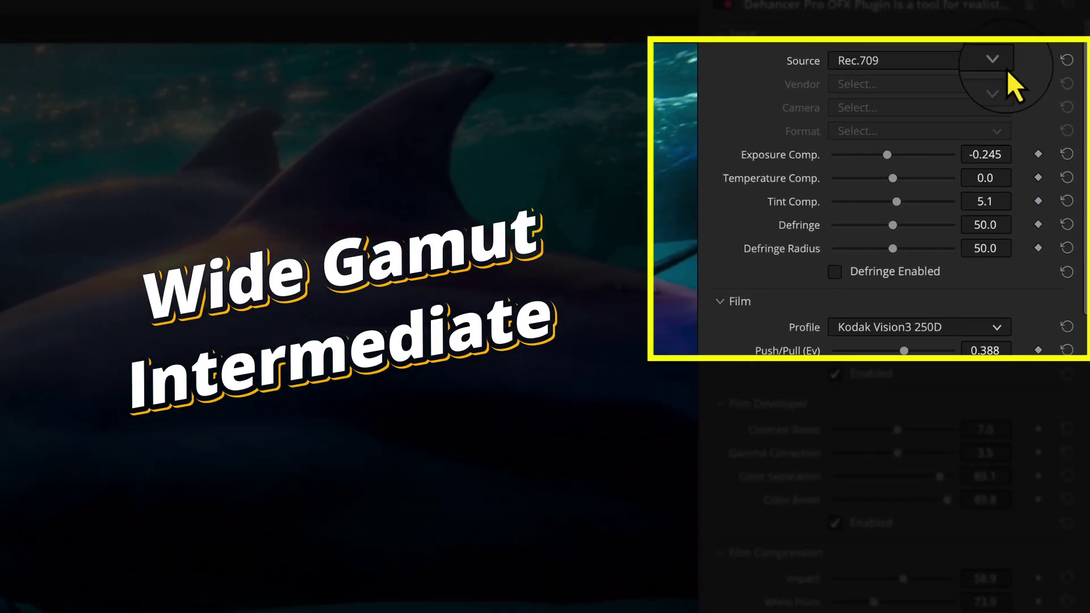
click(1006, 69)
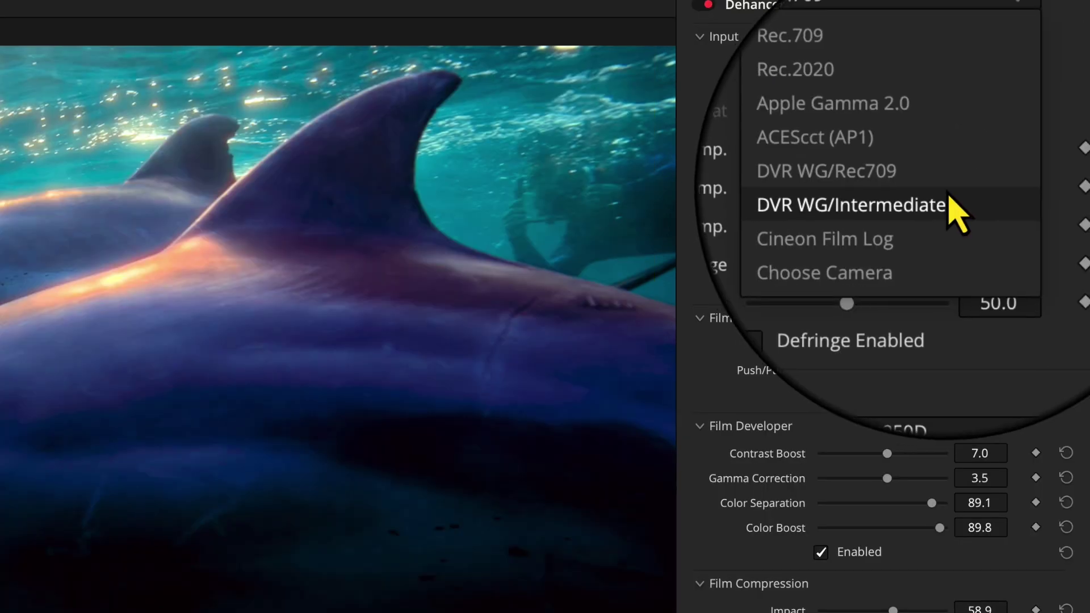
Step: Set the input Source to Choose Camera with vendor DJI and list the DJI camera models
click(916, 250)
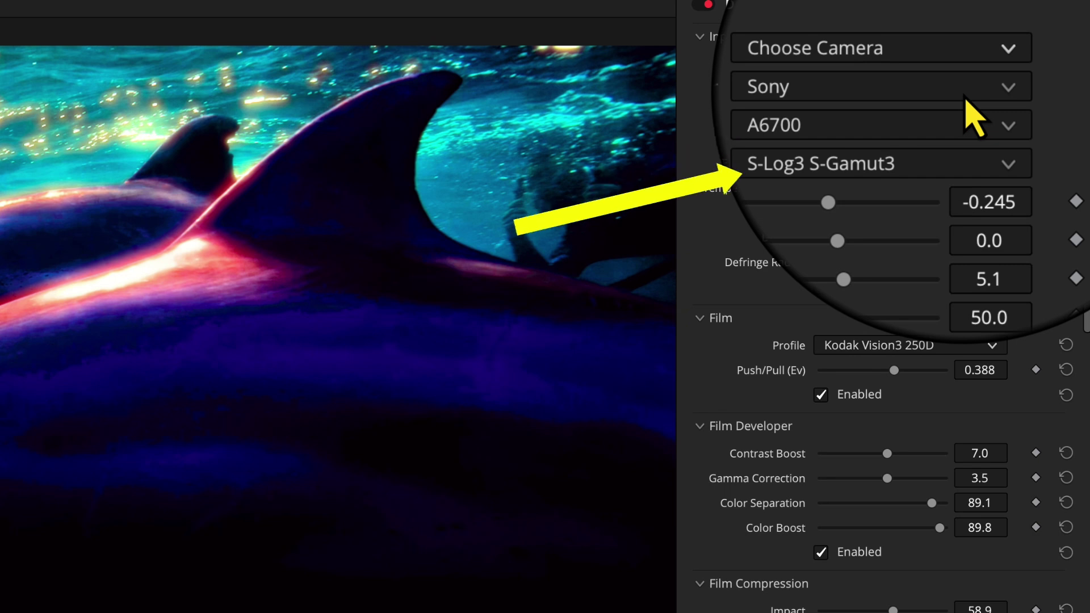
click(965, 97)
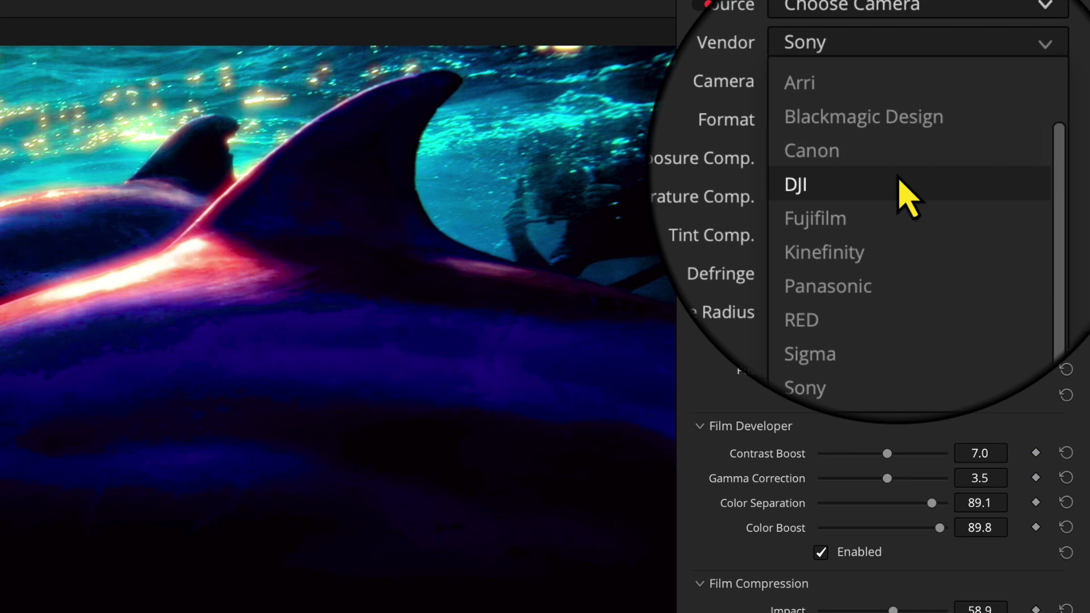
click(907, 187)
click(914, 105)
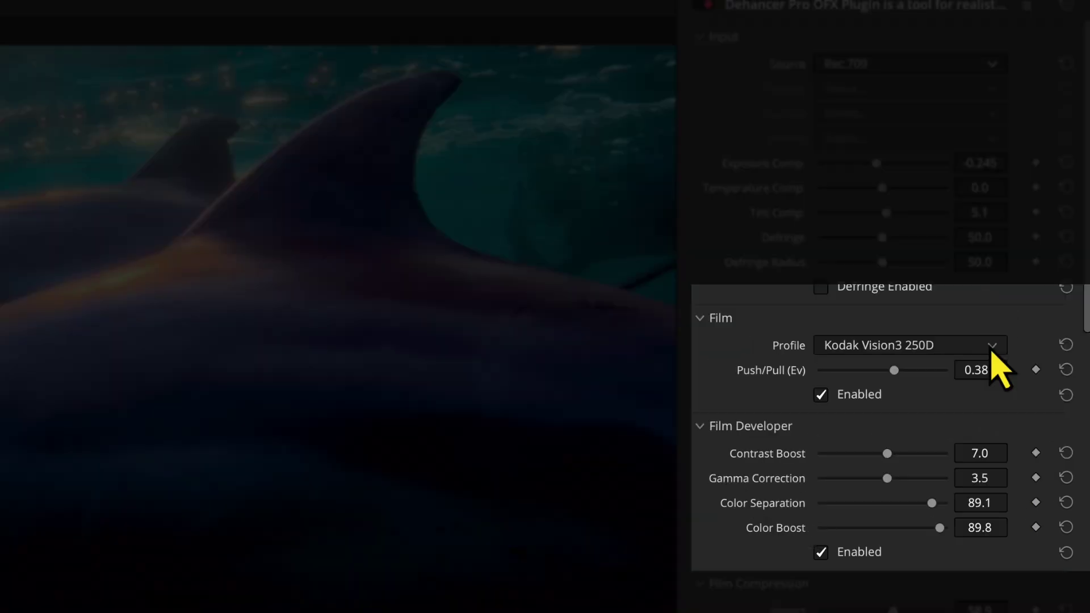
Step: Scroll the film stock list and choose Kodak Vision3 50D as the film profile
click(992, 347)
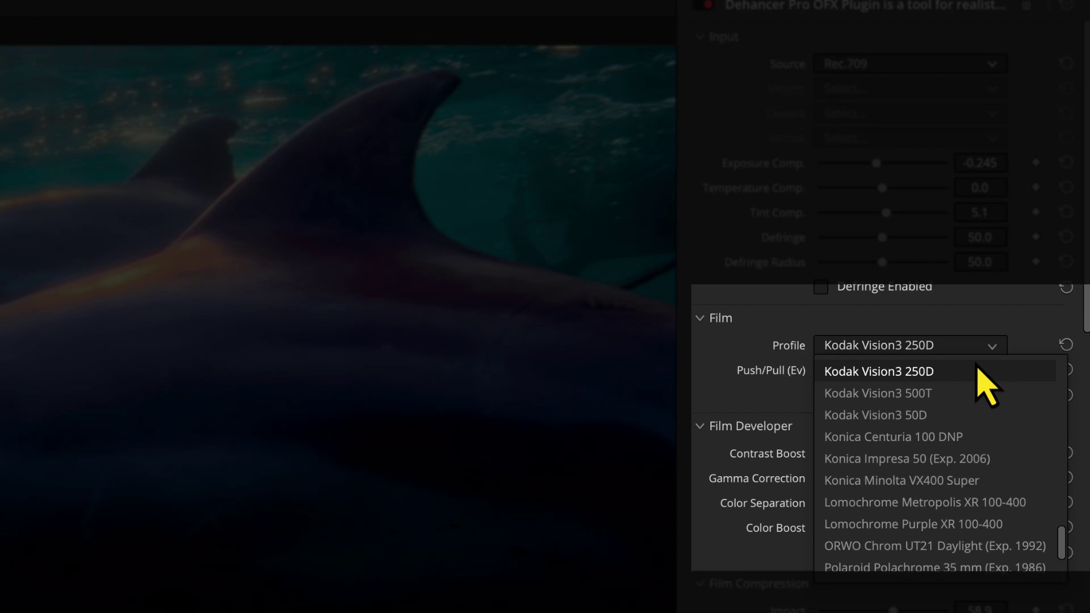
drag(1061, 542, 1057, 368)
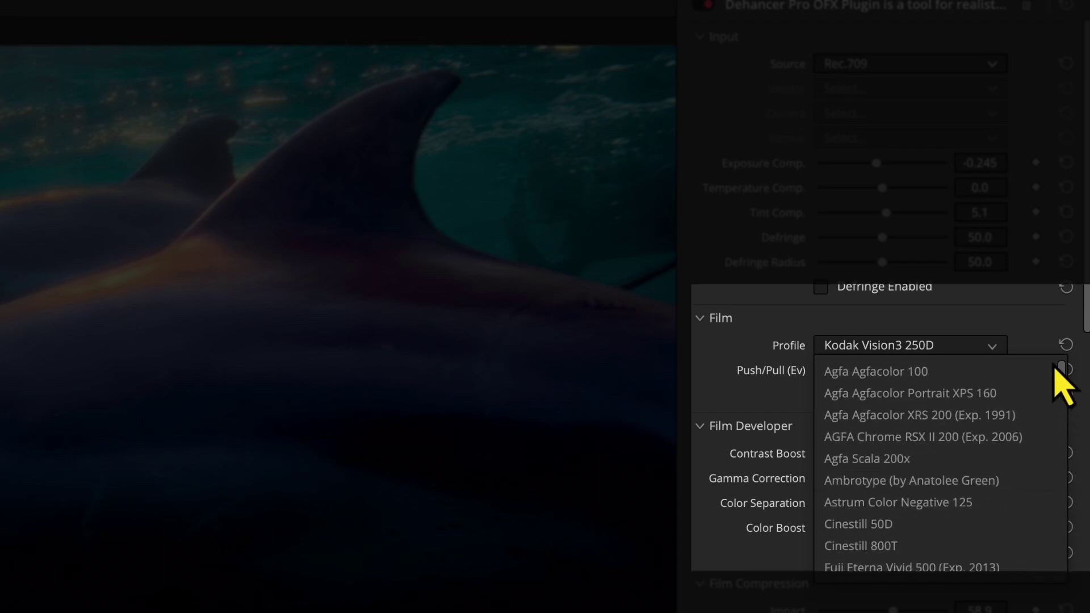
scroll(1050, 387, down, 5)
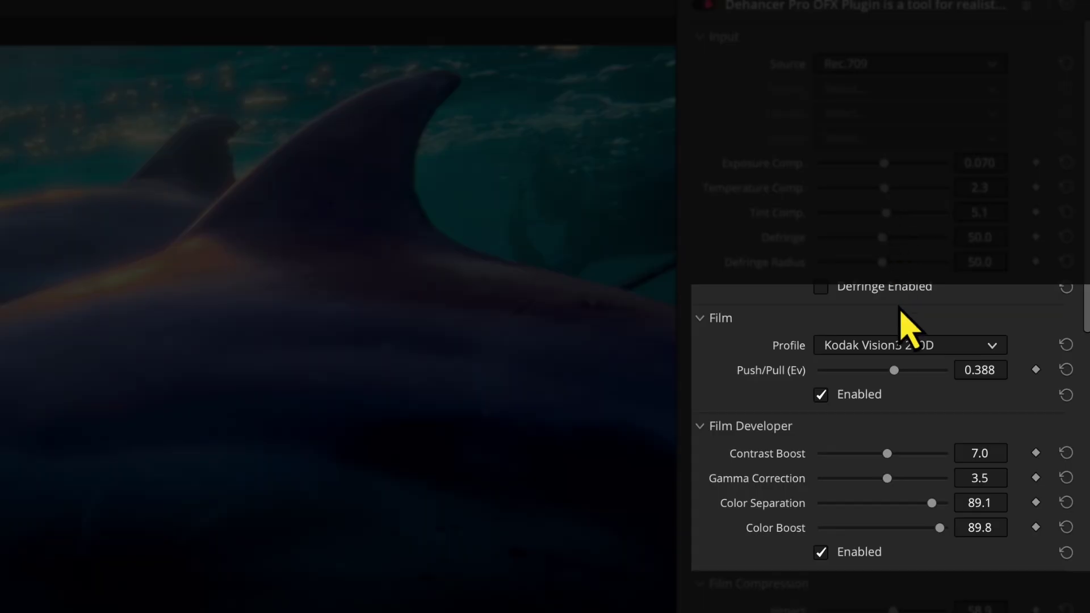
click(907, 352)
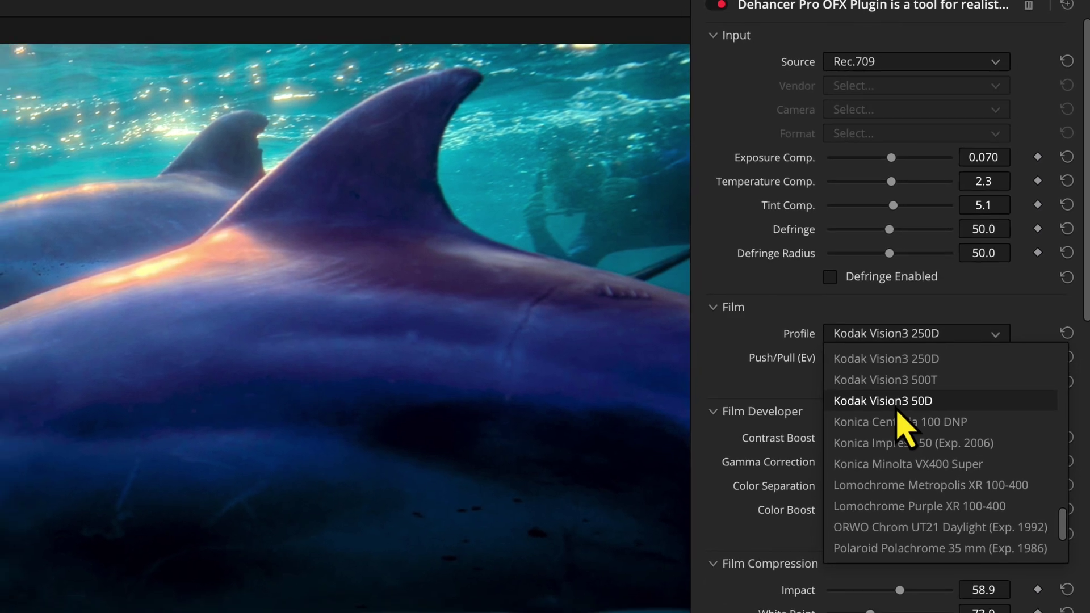
Step: Switch the film profile to Konica Centuria 100 DNP
click(907, 416)
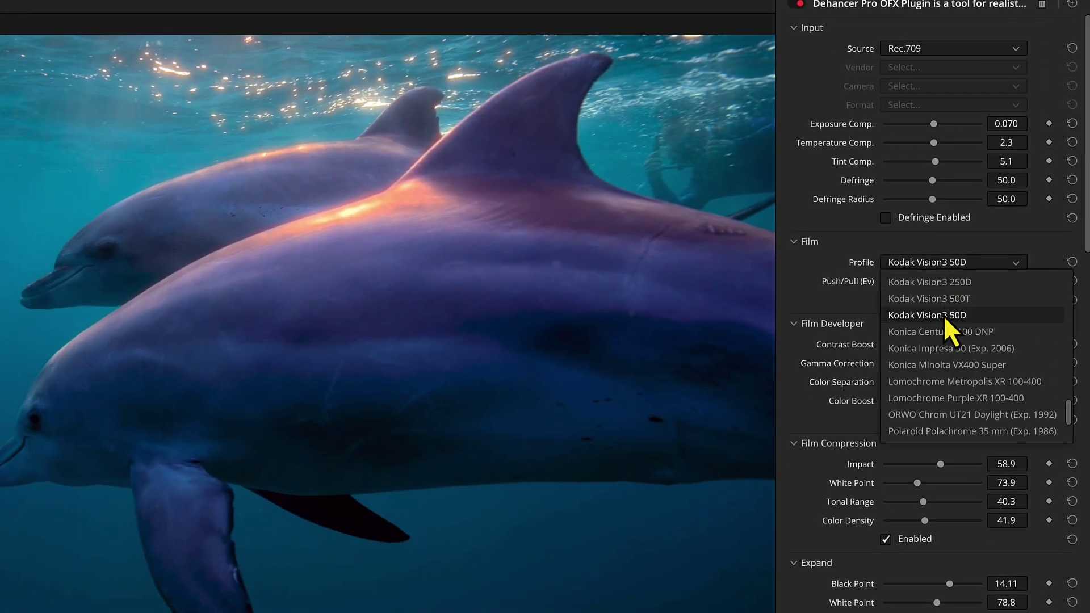
click(942, 332)
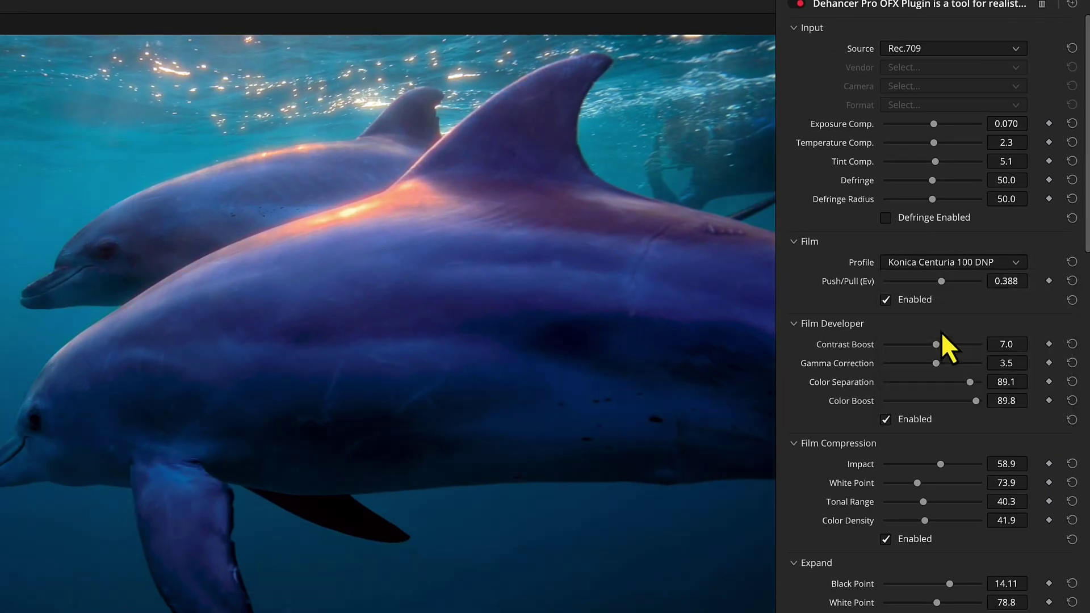
click(950, 266)
scroll(950, 286, up, 3)
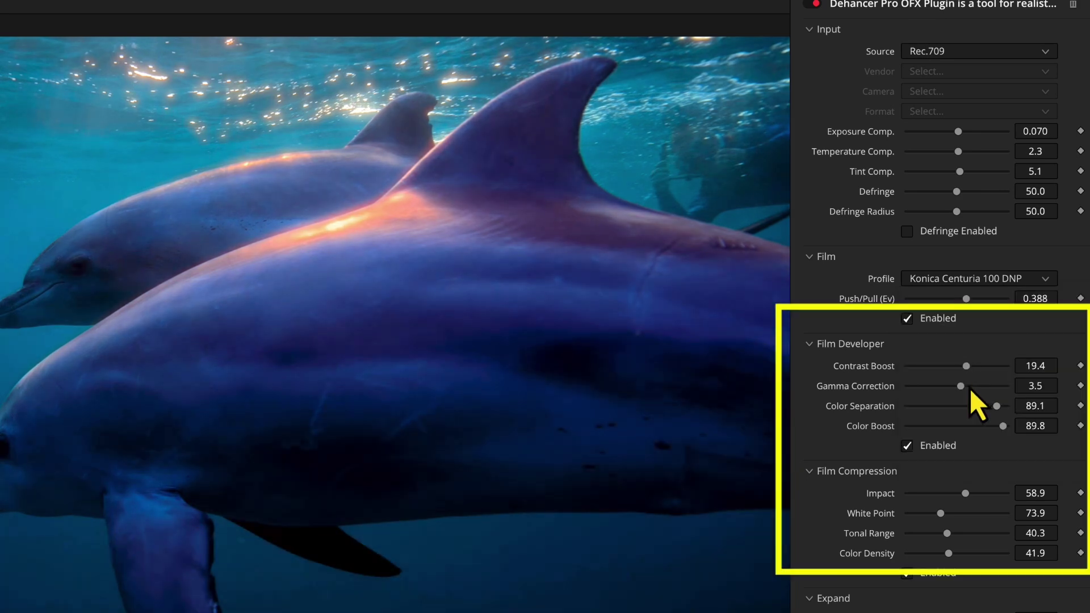
Step: Raise Gamma Correction to 15.1, increase compression Impact and slightly lower White Point
drag(970, 388, 986, 411)
mouse_move(973, 495)
mouse_down()
mouse_move(985, 517)
mouse_move(970, 514)
mouse_up()
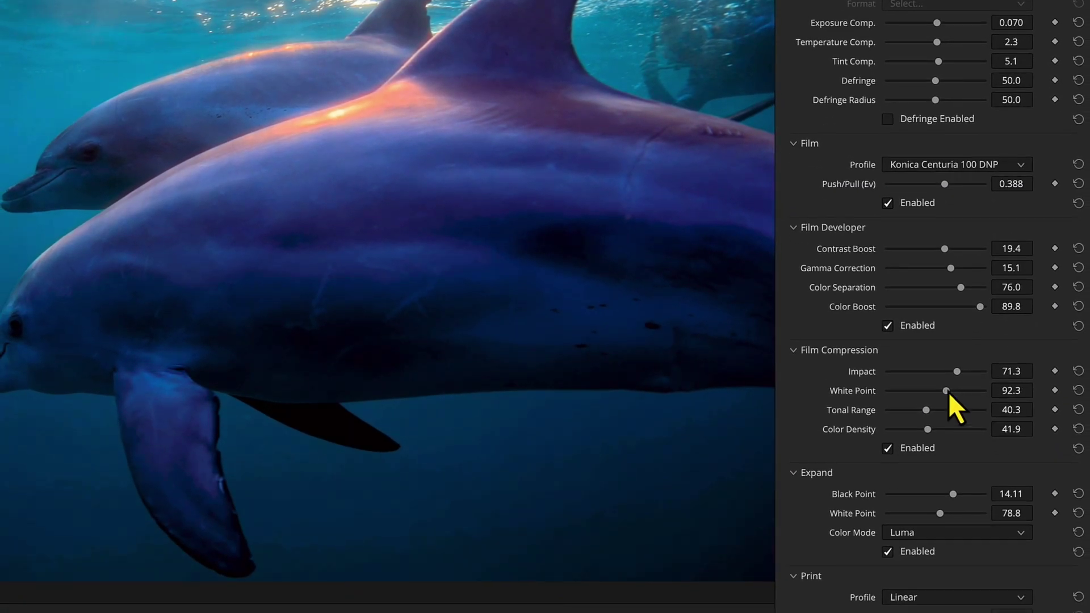
drag(949, 392, 949, 397)
mouse_move(957, 496)
mouse_down()
mouse_move(968, 497)
mouse_move(954, 496)
mouse_up()
Step: Adjust the print Exposure and Tonal Contrast values
scroll(955, 472, down, 1)
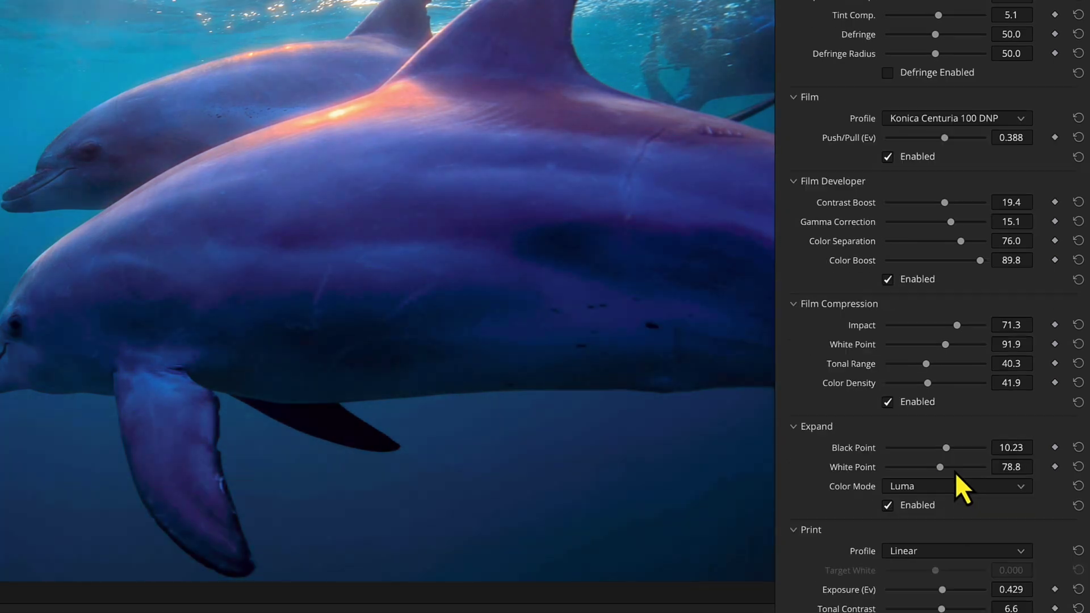
scroll(956, 475, down, 5)
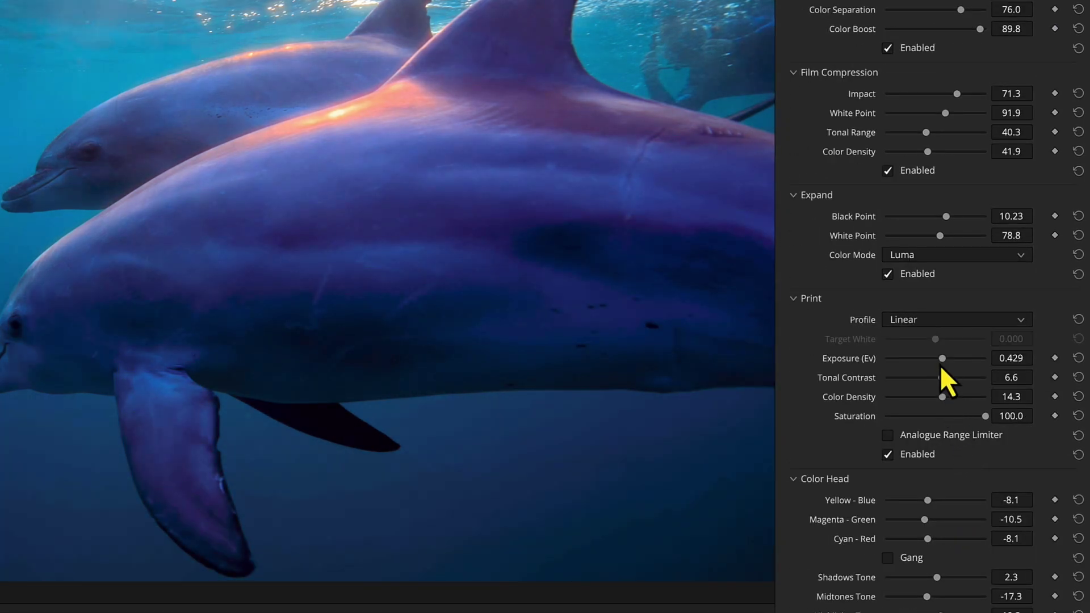
drag(940, 366, 951, 381)
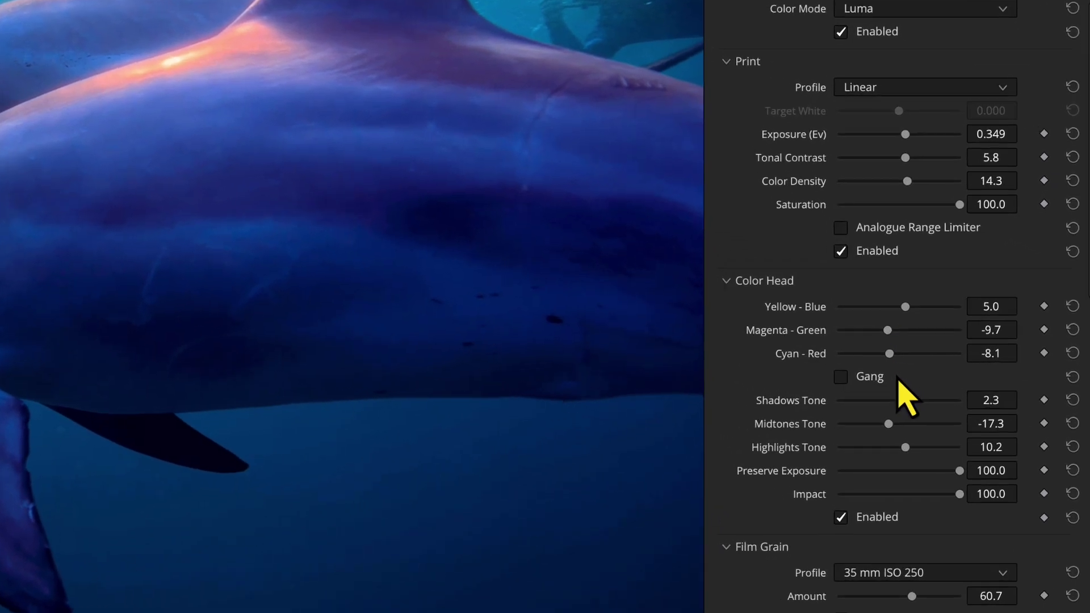
scroll(822, 389, down, 5)
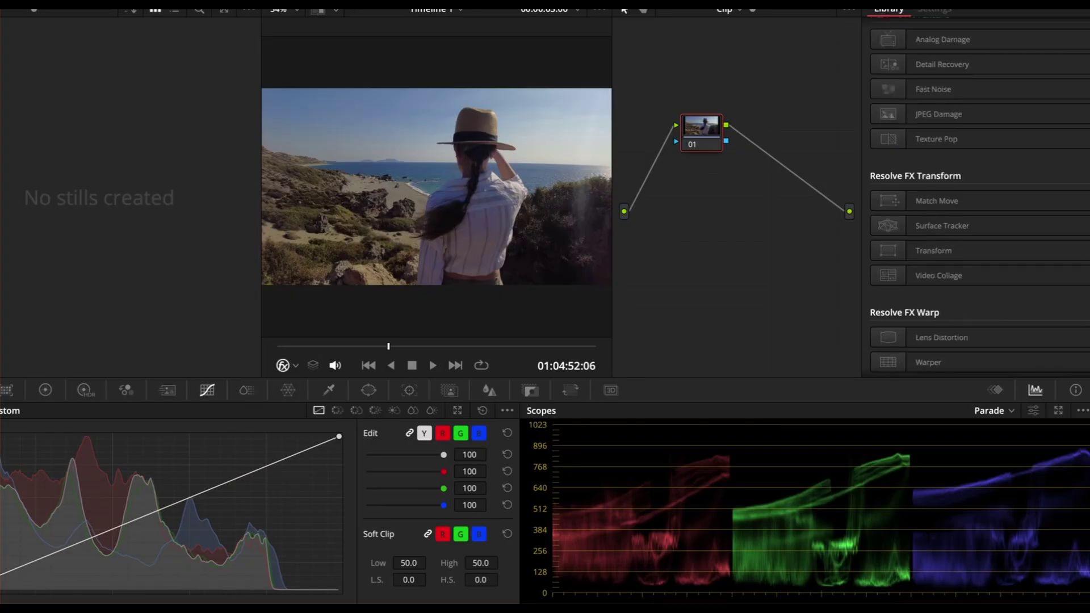
Step: Apply Dehancer Pro 7.3.1 from the Effects Library to node 01 of the coastal clip
scroll(979, 199, down, 3)
drag(889, 351, 702, 130)
scroll(976, 199, up, 2)
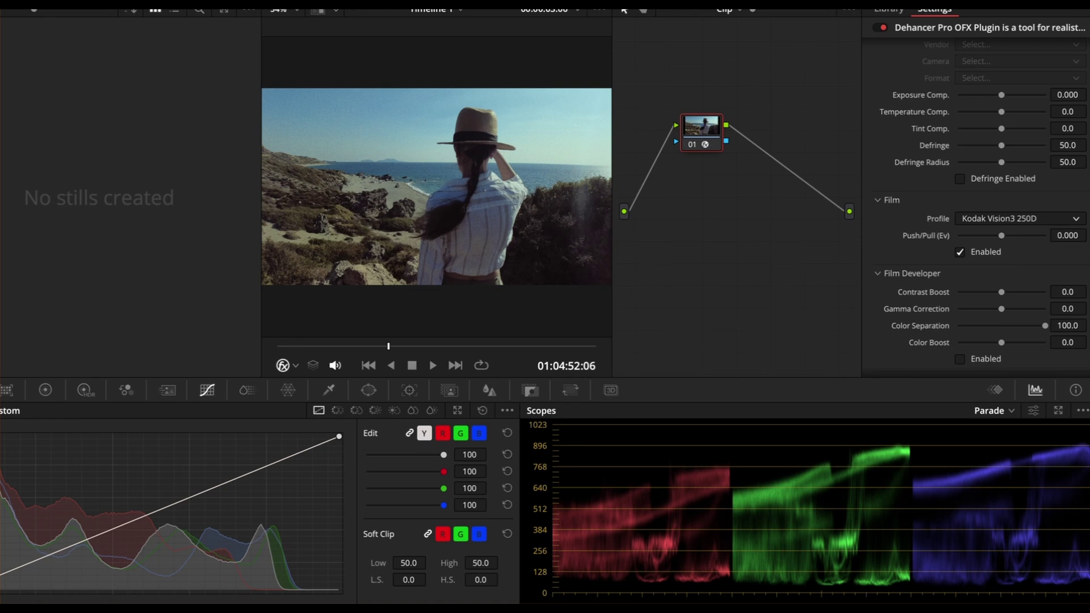
scroll(976, 204, up, 1)
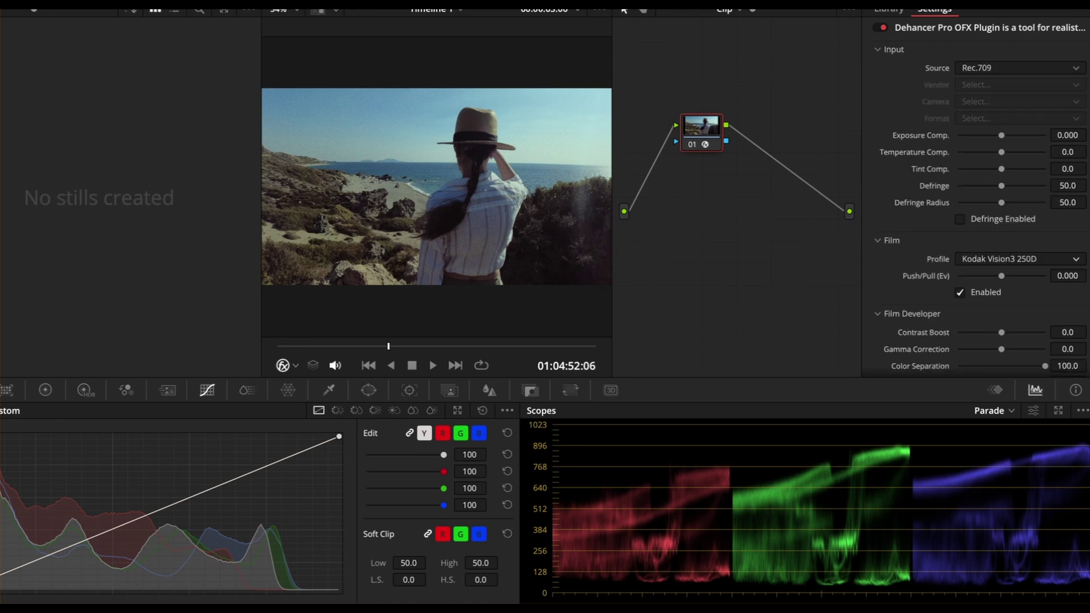
Step: Raise the Film Developer Contrast Boost to 33.3
scroll(977, 204, down, 1)
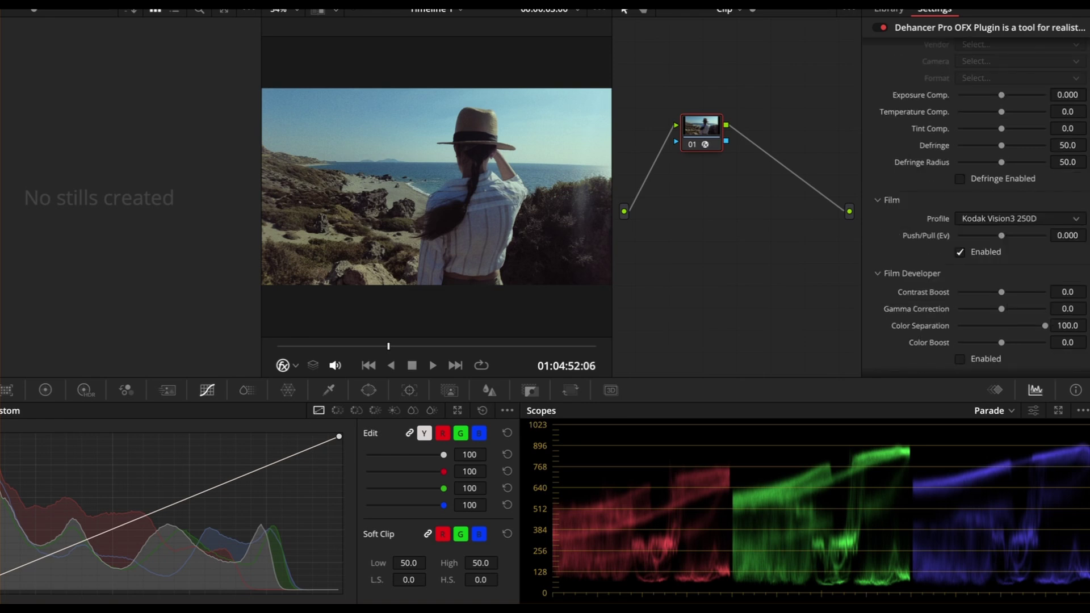
scroll(977, 205, down, 2)
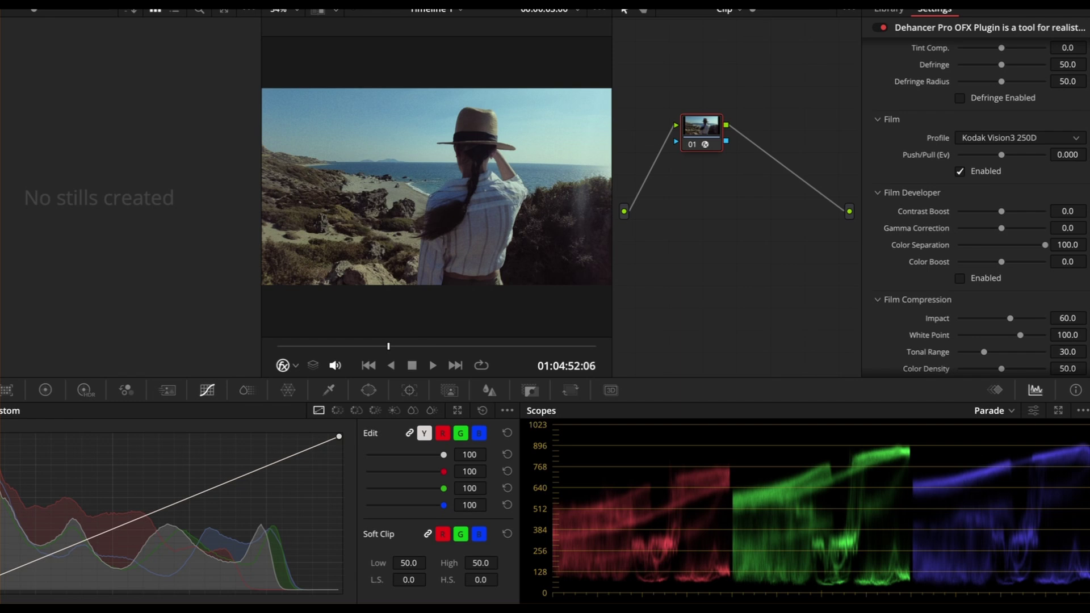
drag(1002, 212, 1012, 212)
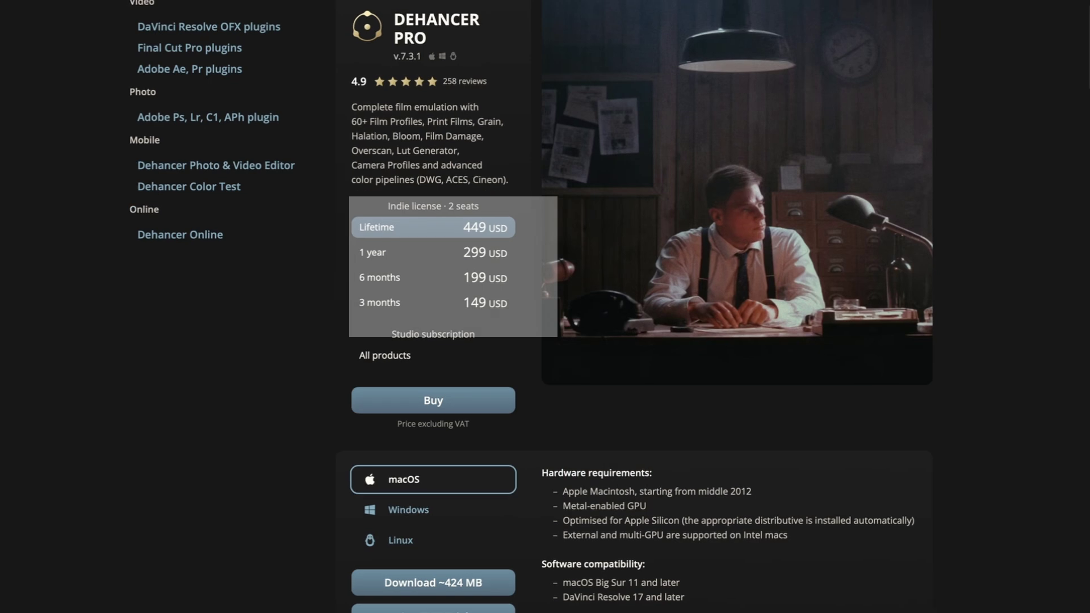
Step: Scroll the Dehancer Pro page to the licence prices, system requirements and macOS download
scroll(634, 306, down, 1)
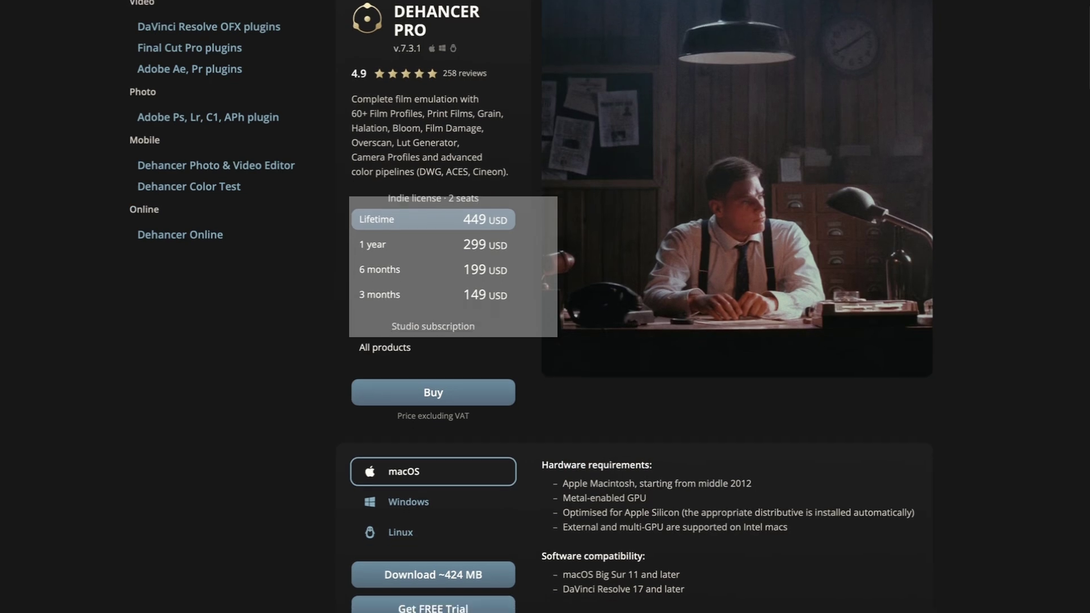
scroll(634, 307, down, 1)
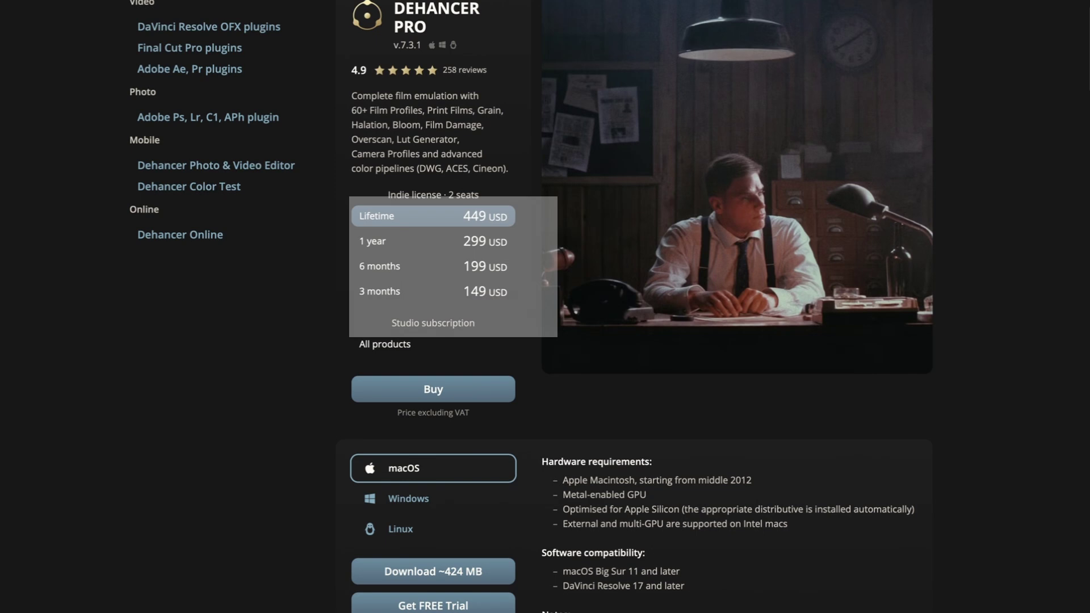